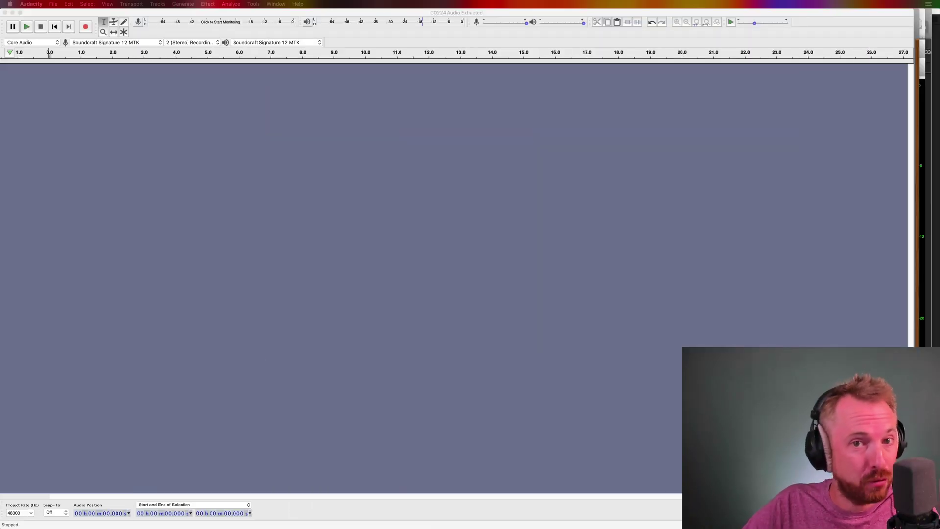
# Step: Drag the voice recording file from Finder onto the empty Audacity project
pyautogui.moveTo(681, 258); pyautogui.dragTo(478, 266)
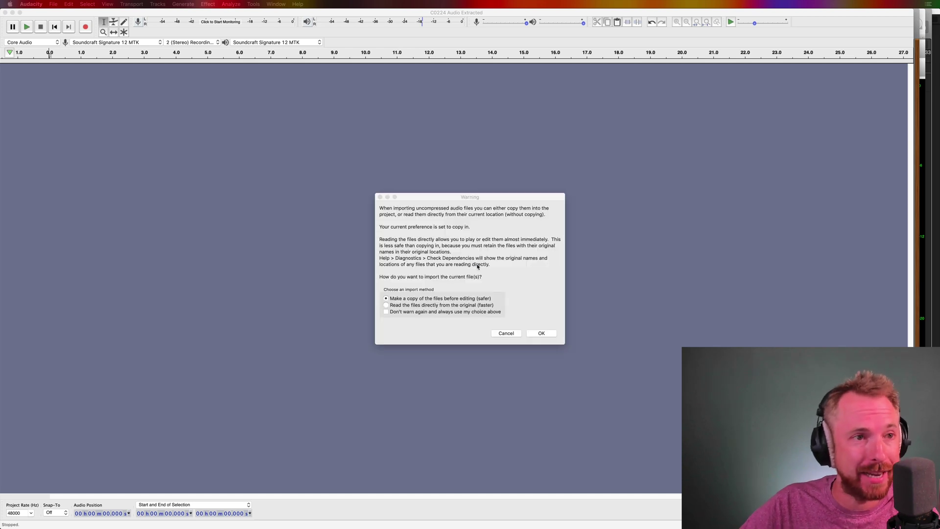
# Step: Confirm the import, then delete the leading and trailing silence so the clip ends at 6.154 s
pyautogui.click(541, 334)
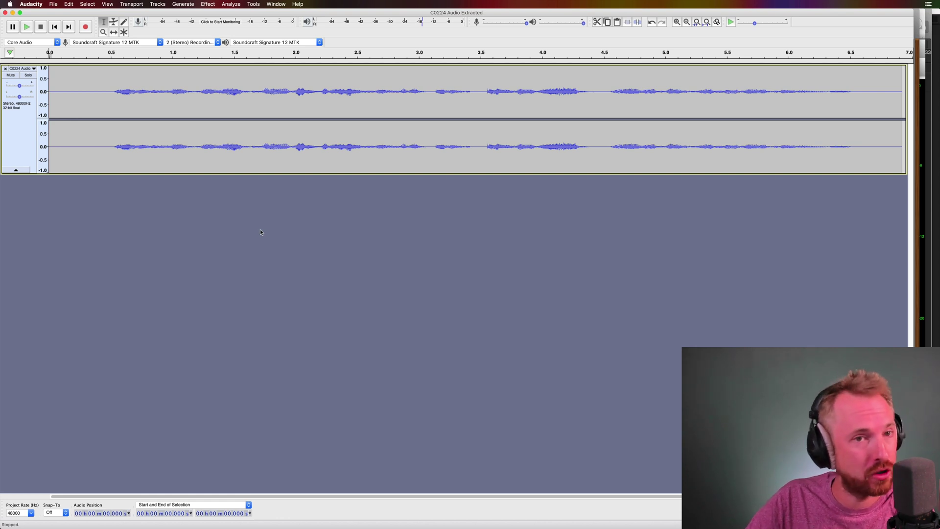
pyautogui.moveTo(104, 122); pyautogui.dragTo(49, 122)
pyautogui.press('Delete')
pyautogui.click(808, 146)
pyautogui.moveTo(847, 147); pyautogui.dragTo(808, 146)
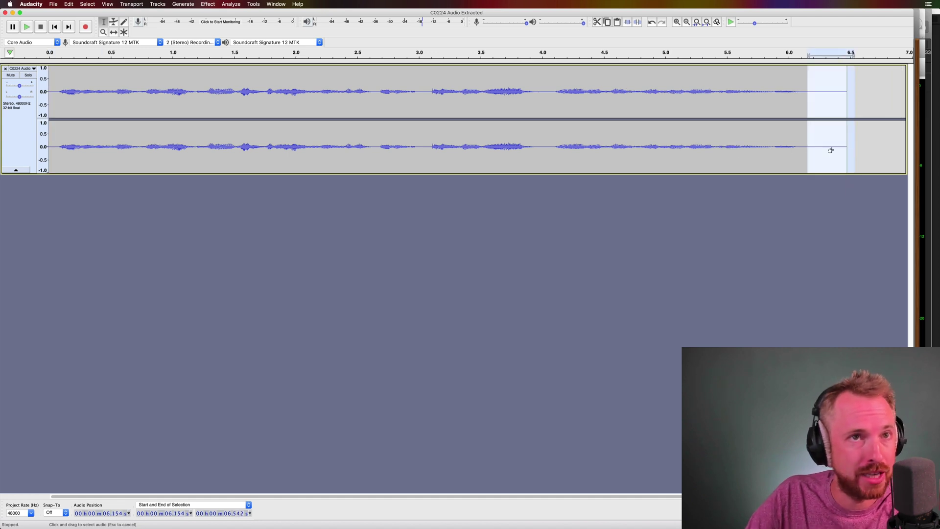
pyautogui.press('Delete')
pyautogui.click(572, 147)
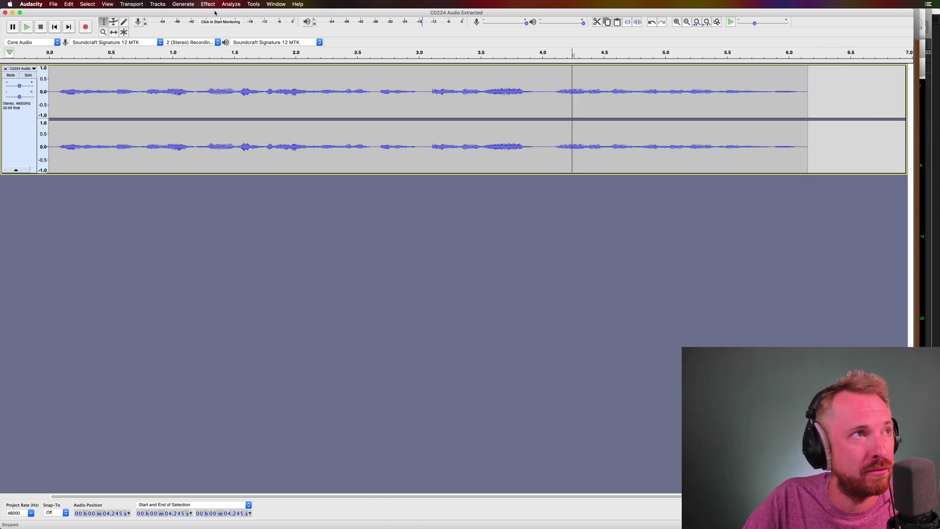
# Step: Select the whole clip and apply the Compressor to make it louder
pyautogui.doubleClick(189, 89)
pyautogui.click(208, 4)
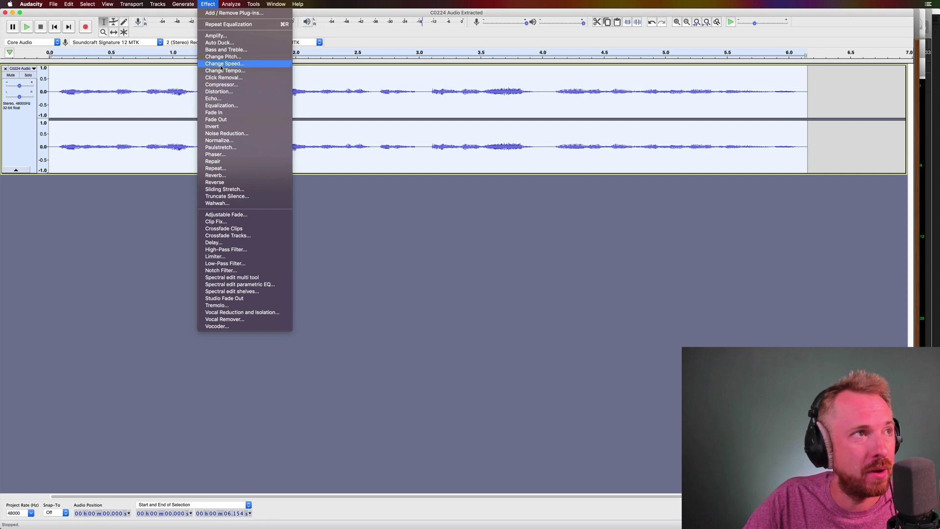
pyautogui.click(222, 84)
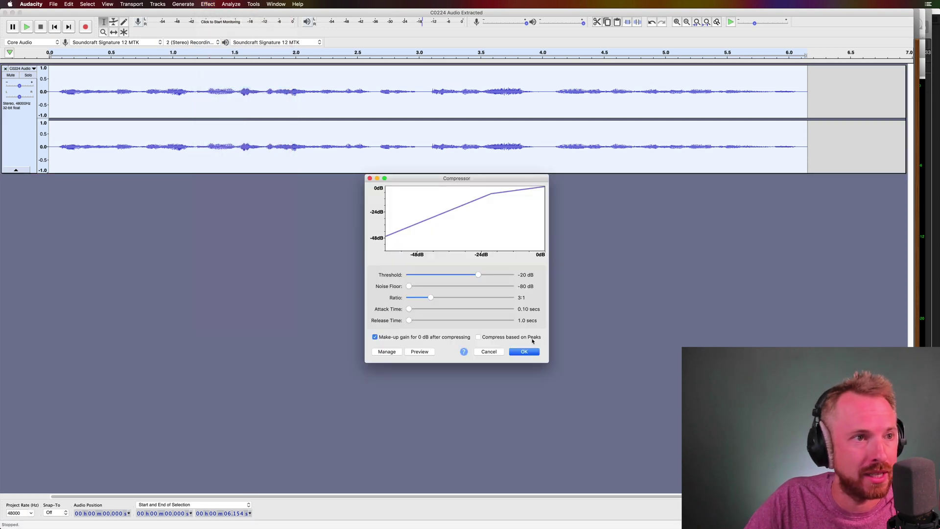
pyautogui.click(528, 351)
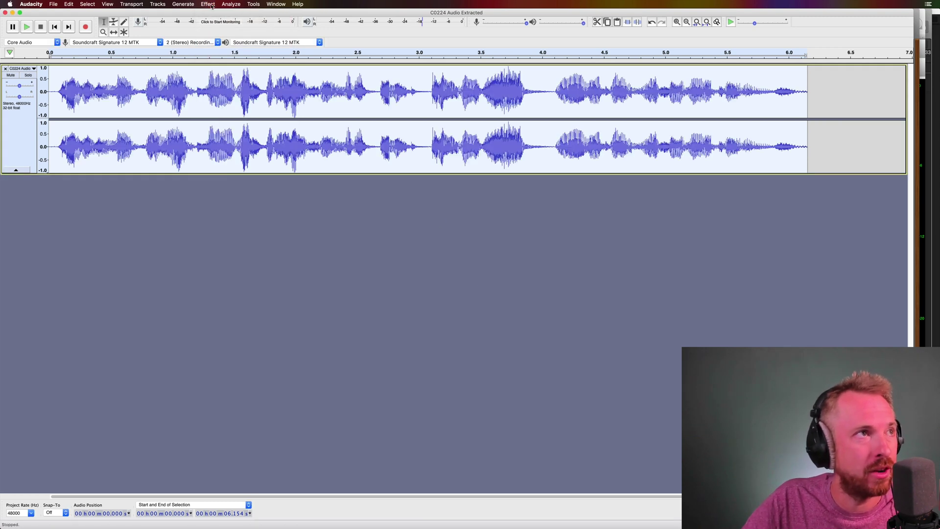
# Step: Apply an Equalization curve that rolls off the lows and lifts the highs
pyautogui.click(208, 3)
pyautogui.click(359, 167)
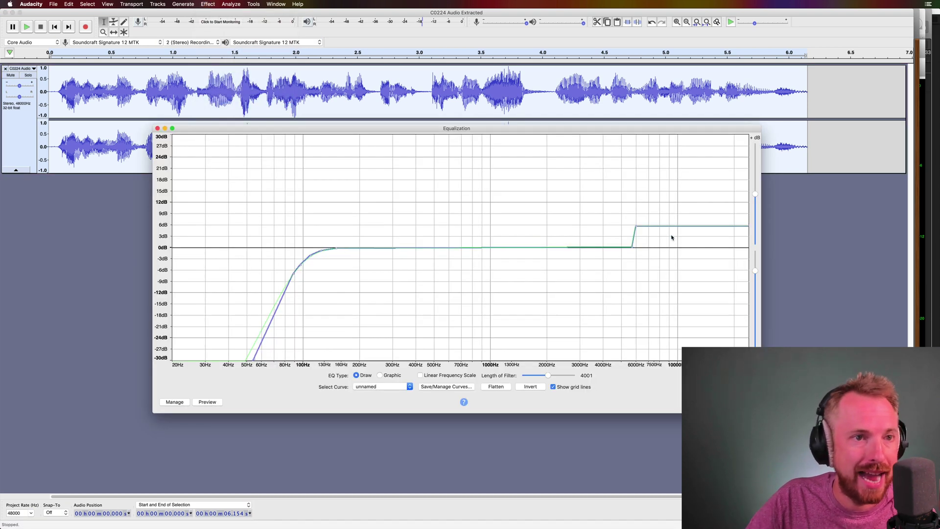
pyautogui.press('Return')
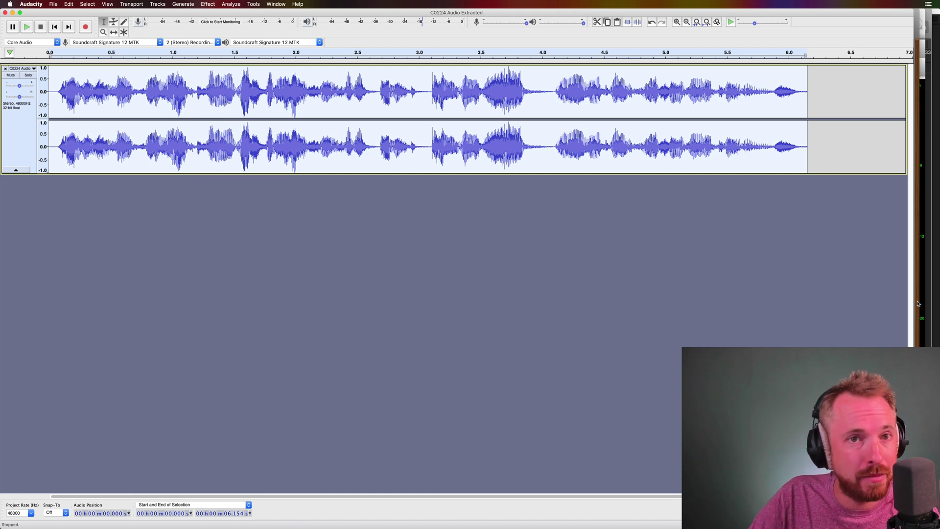
pyautogui.press('super+Tab')
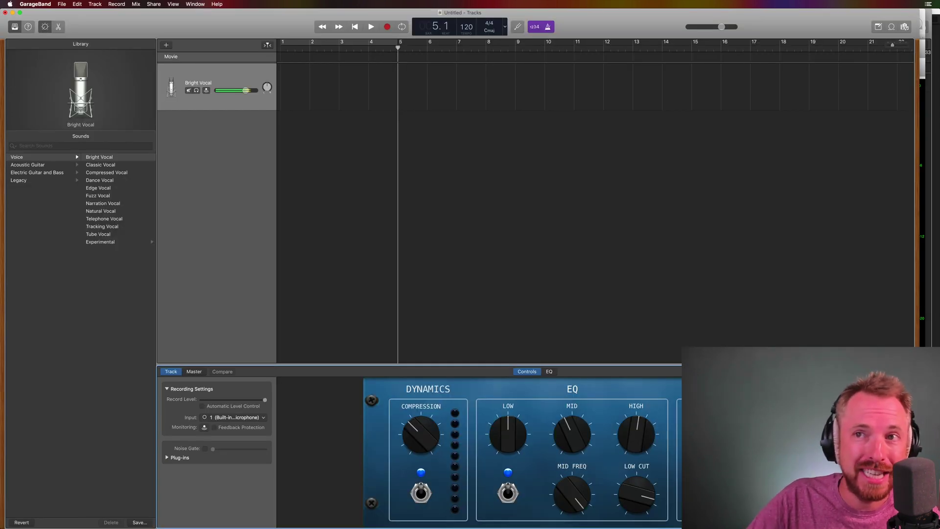
# Step: Import C0224.MP4 into GarageBand and move its shrunken movie window to the bottom-left
pyautogui.moveTo(519, 178); pyautogui.dragTo(342, 101)
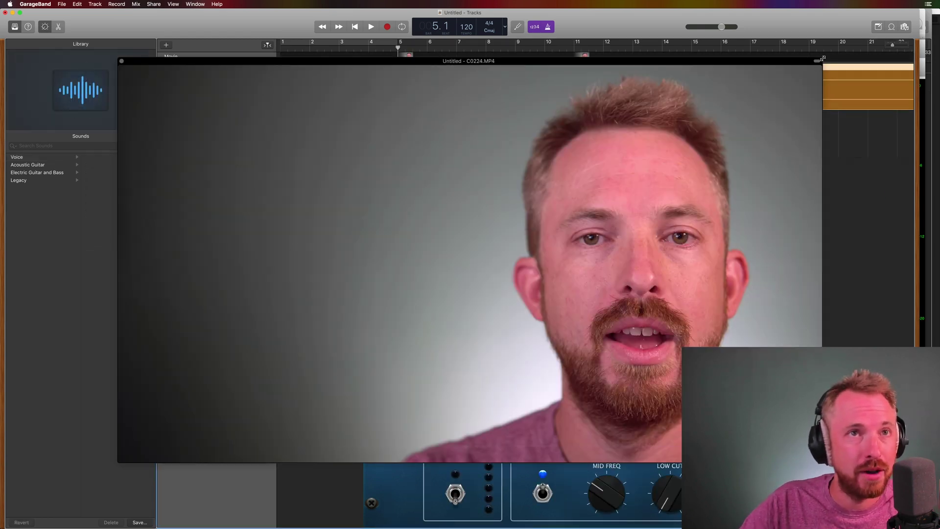
pyautogui.moveTo(823, 57); pyautogui.dragTo(370, 255)
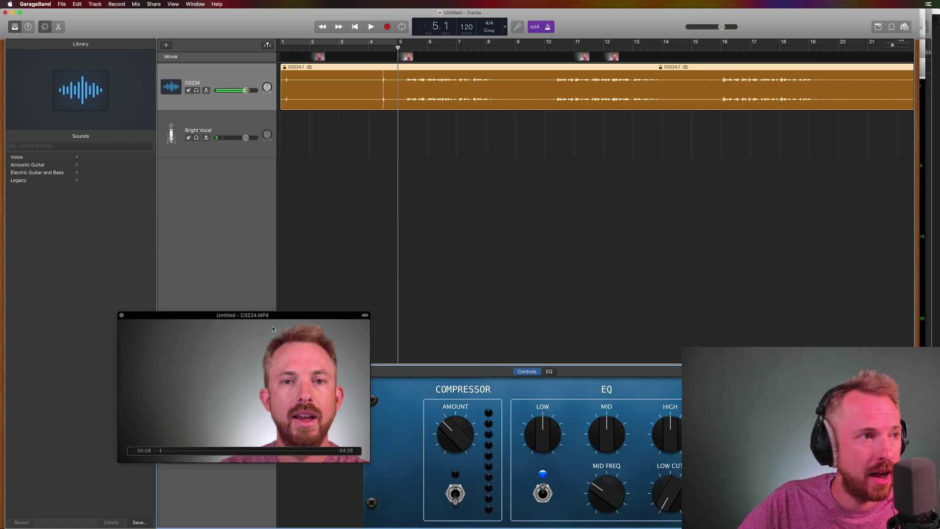
pyautogui.moveTo(273, 329); pyautogui.dragTo(156, 386)
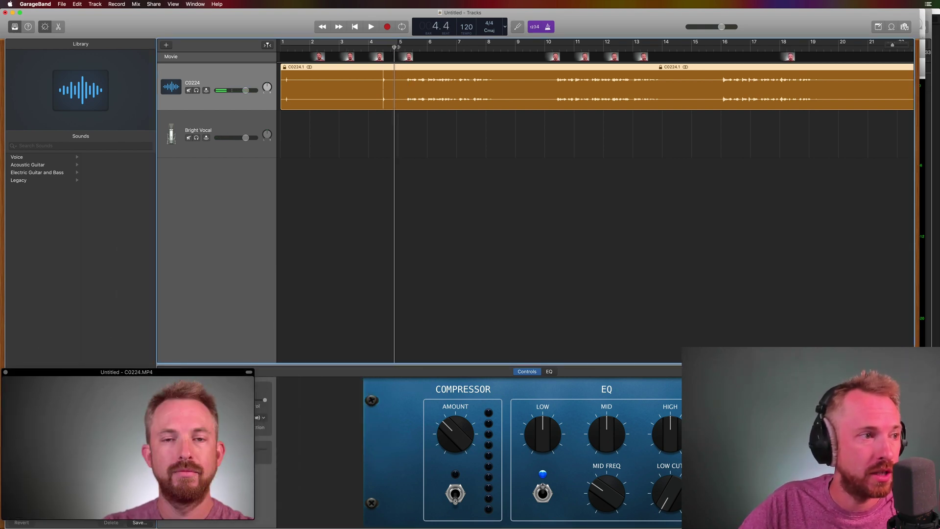
pyautogui.moveTo(142, 435)
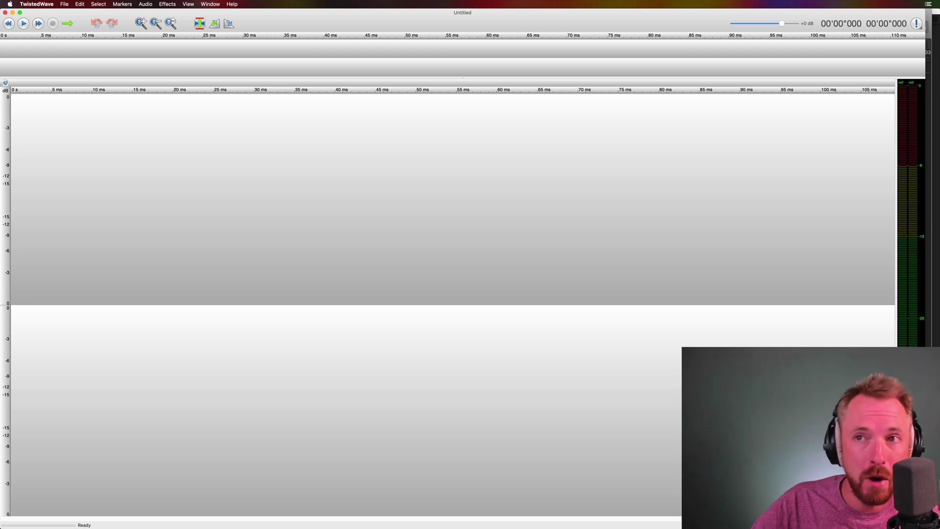
# Step: Load C0224.MP4 into the Untitled document and delete two unwanted stretches of audio
pyautogui.moveTo(450, 274); pyautogui.dragTo(390, 205)
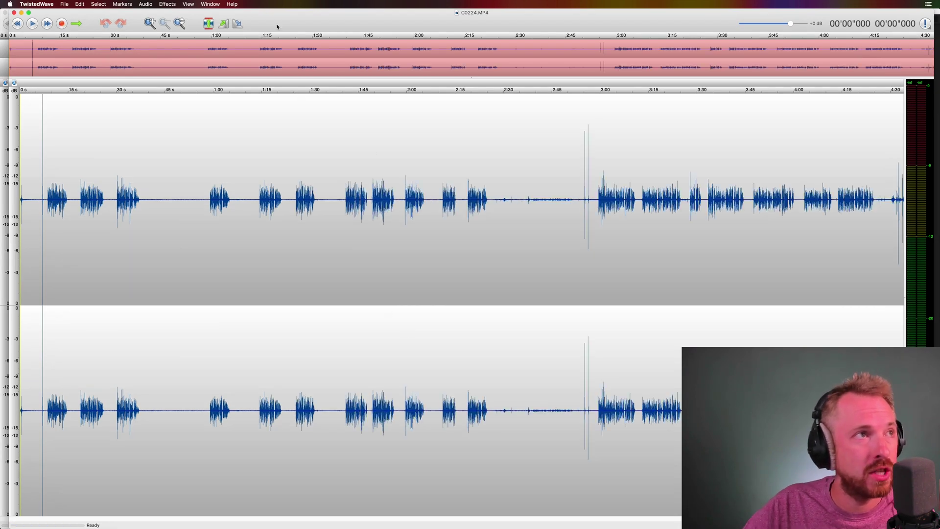
pyautogui.moveTo(277, 27); pyautogui.dragTo(269, 20)
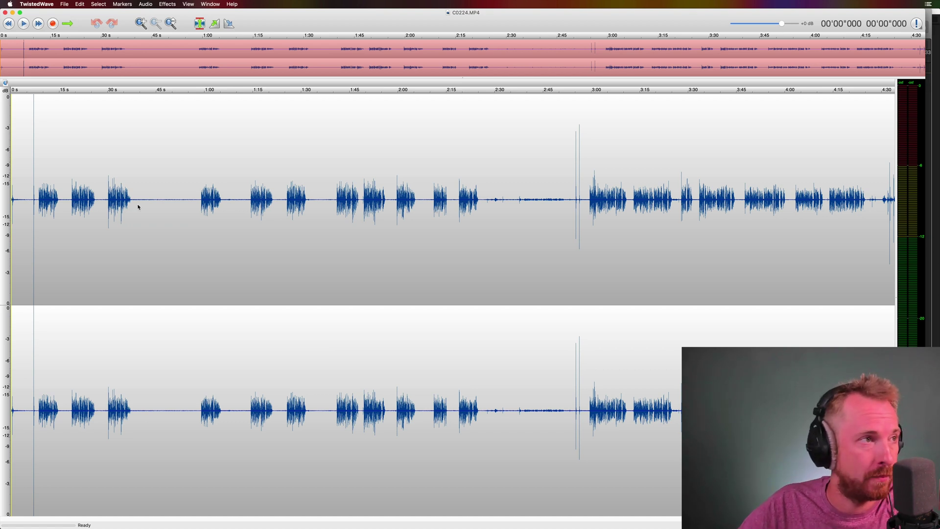
pyautogui.moveTo(138, 207); pyautogui.dragTo(172, 207)
pyautogui.press('BackSpace')
pyautogui.moveTo(494, 203); pyautogui.dragTo(528, 203)
pyautogui.press('BackSpace')
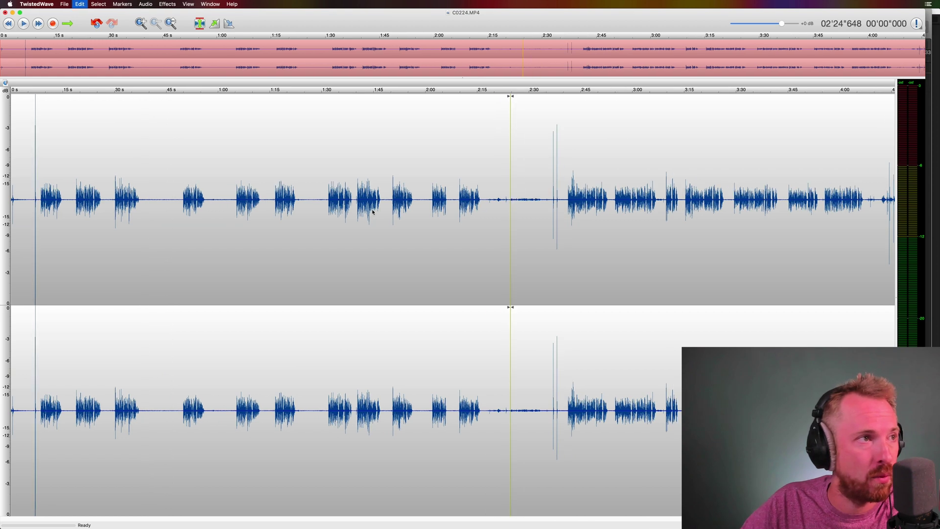
# Step: Place the playhead near the 50-second mark and look through the Effects menu without choosing one
pyautogui.click(185, 159)
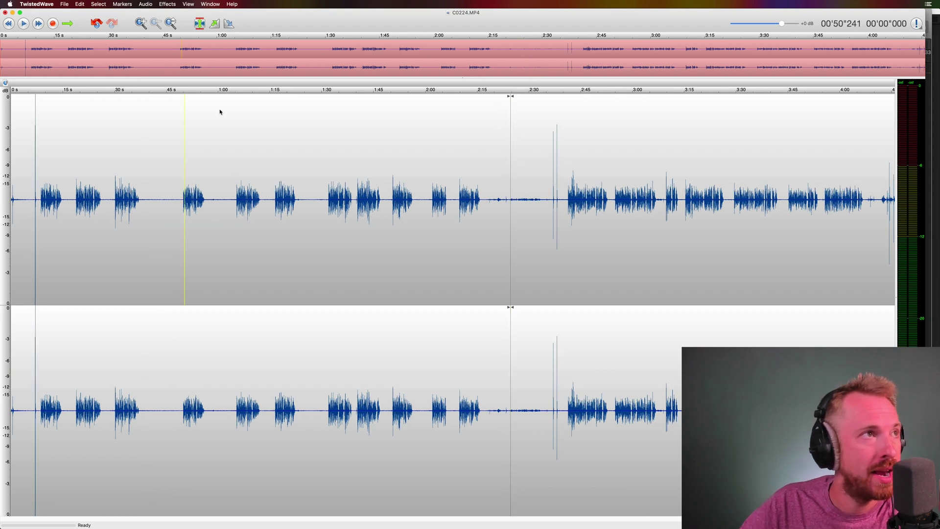
pyautogui.click(176, 4)
pyautogui.moveTo(193, 100)
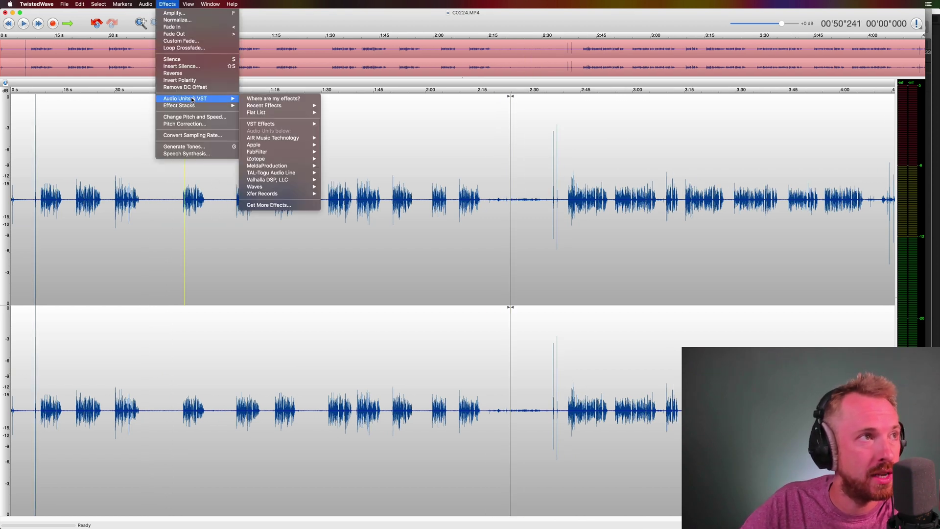
pyautogui.click(203, 200)
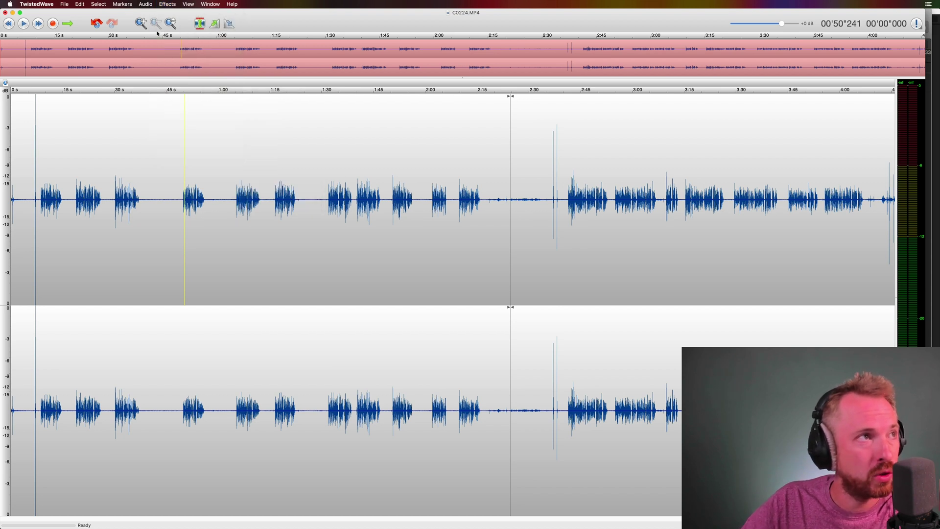
# Step: Zoom in six times until single wave cycles show, then scrub from the speech start near 50.33 s
pyautogui.click(142, 23)
pyautogui.click(141, 23)
pyautogui.click(141, 24)
pyautogui.click(142, 24)
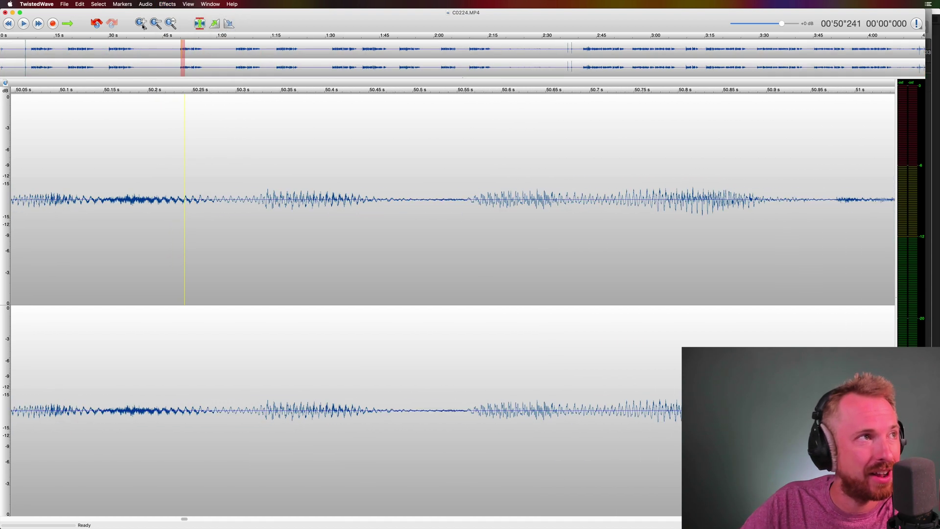
pyautogui.click(142, 24)
pyautogui.click(141, 23)
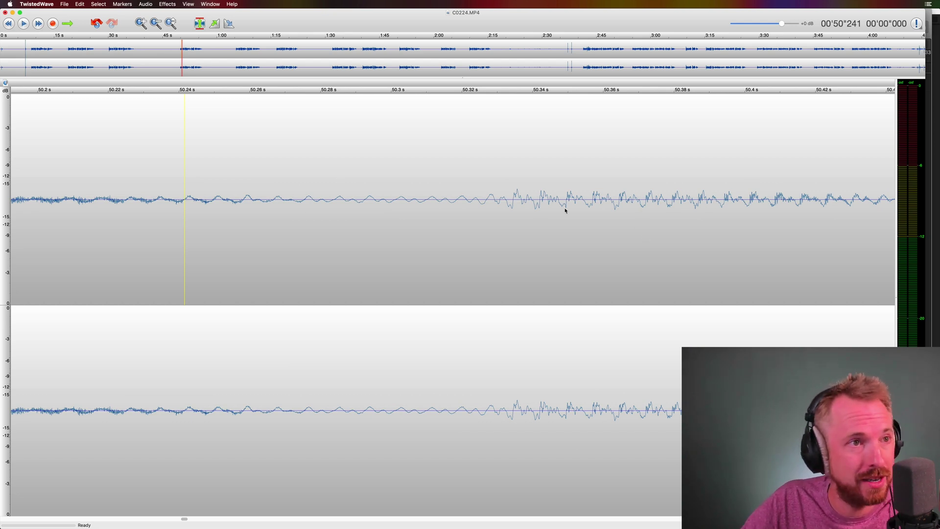
pyautogui.click(522, 204)
pyautogui.click(513, 202)
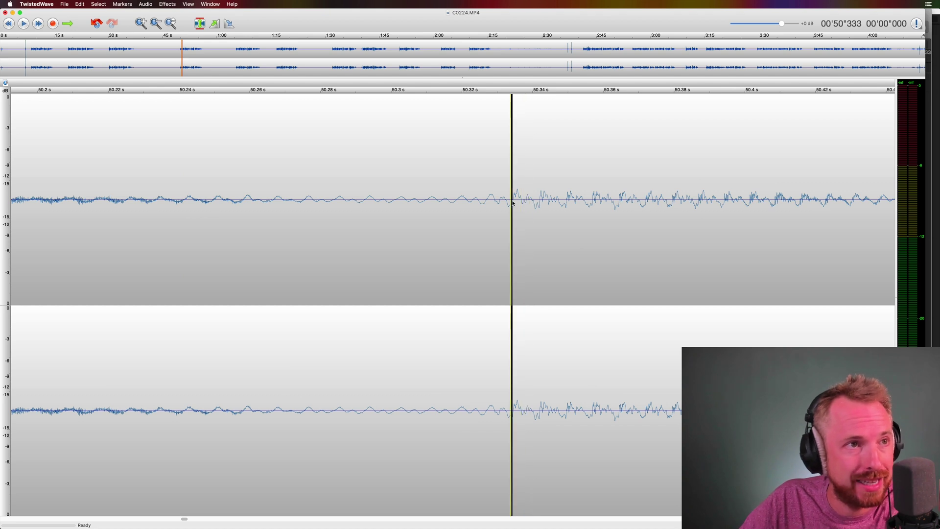
pyautogui.moveTo(513, 203)
pyautogui.mouseDown()
pyautogui.moveTo(669, 203)
pyautogui.moveTo(506, 205)
pyautogui.mouseUp()
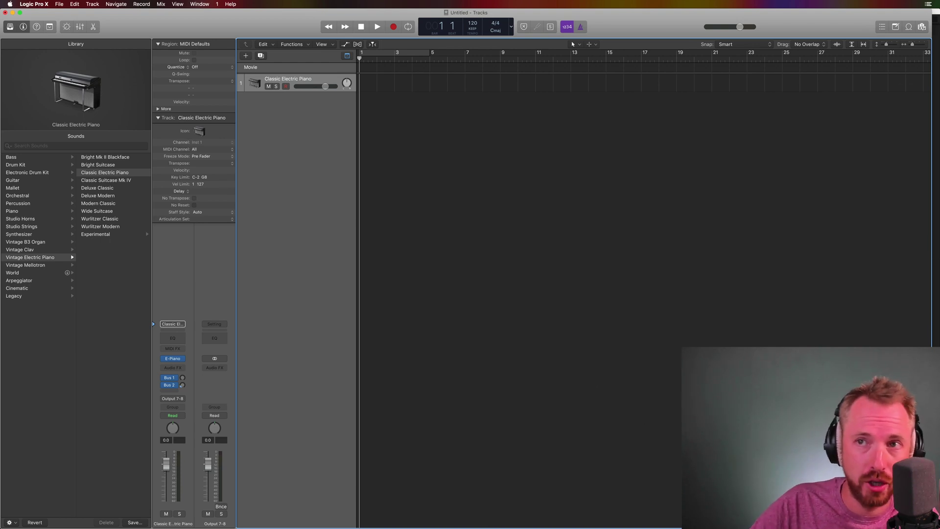
# Step: Import the C0224 video, park its shrunken preview bottom-left, and move the playhead to bar 10 beat 2
pyautogui.moveTo(470, 172); pyautogui.dragTo(359, 130)
pyautogui.click(517, 173)
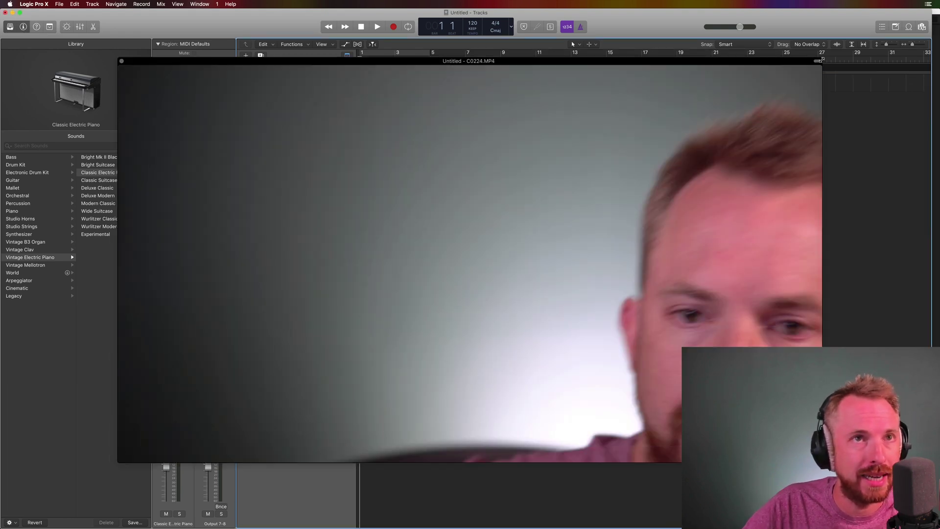
pyautogui.moveTo(822, 60); pyautogui.dragTo(787, 98)
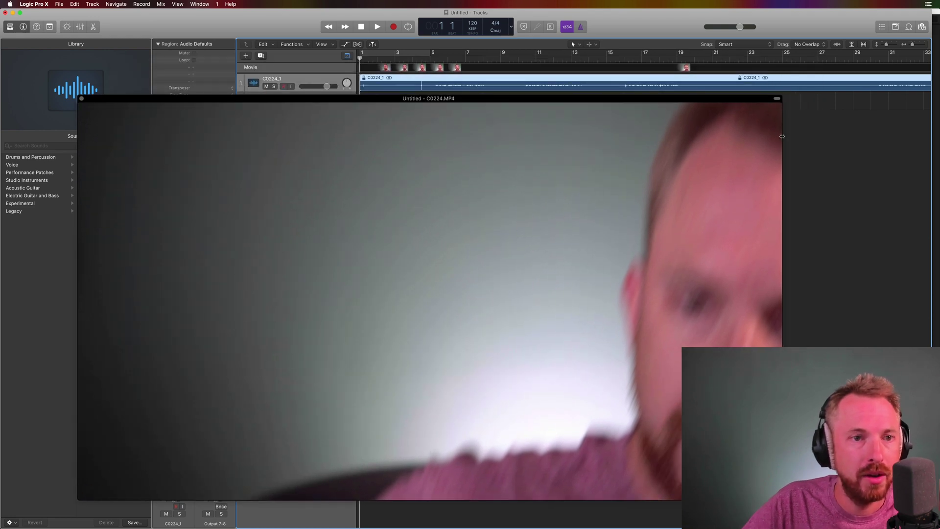
pyautogui.moveTo(782, 499); pyautogui.dragTo(401, 231)
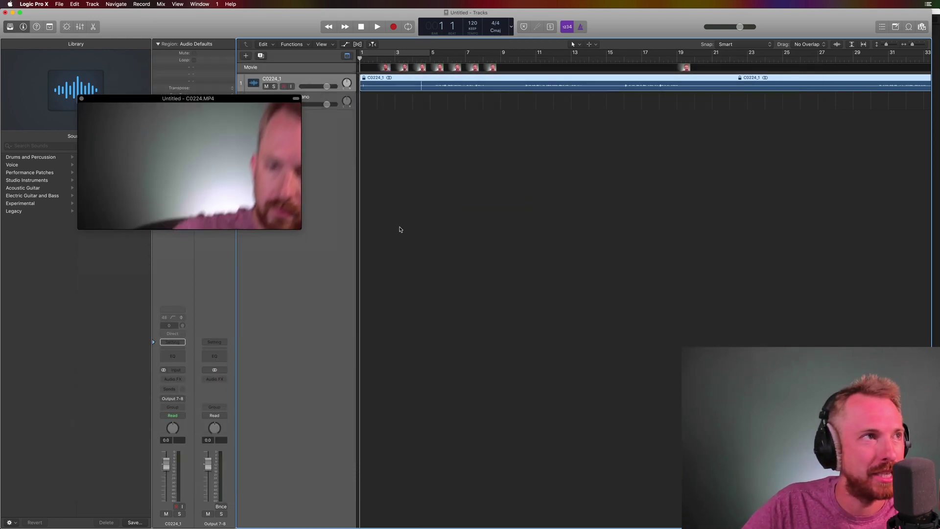
pyautogui.moveTo(215, 120); pyautogui.dragTo(144, 408)
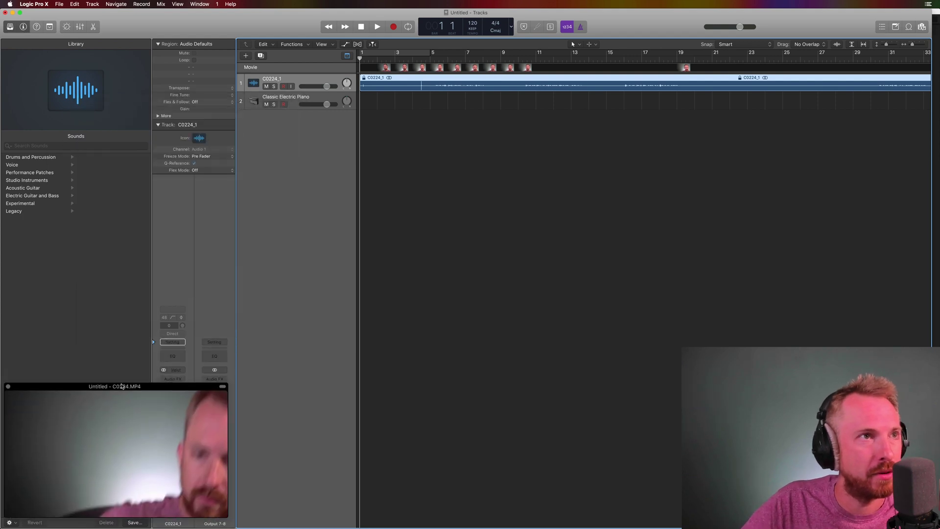
pyautogui.moveTo(519, 58); pyautogui.dragTo(523, 58)
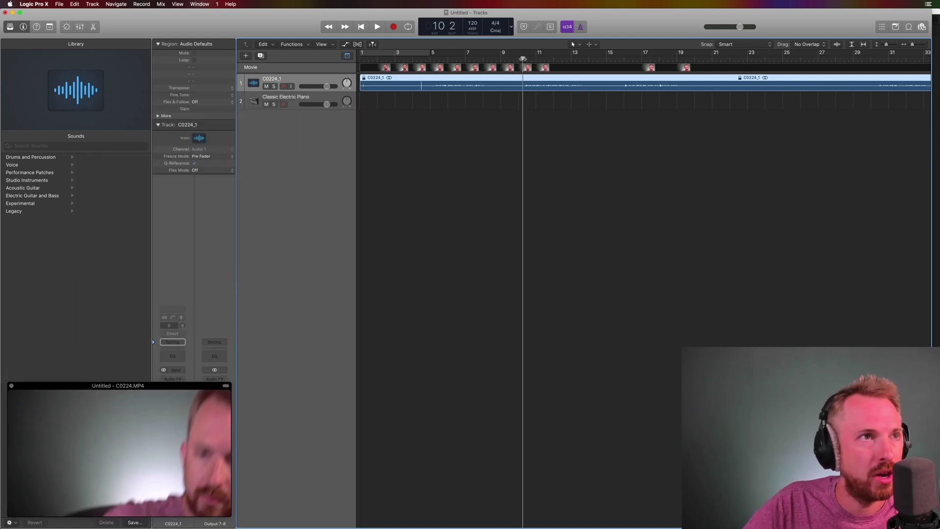
# Step: Try the Bright Vocal patch on the C0224_1 track, then settle on Classic Vocal
pyautogui.click(38, 165)
pyautogui.click(87, 158)
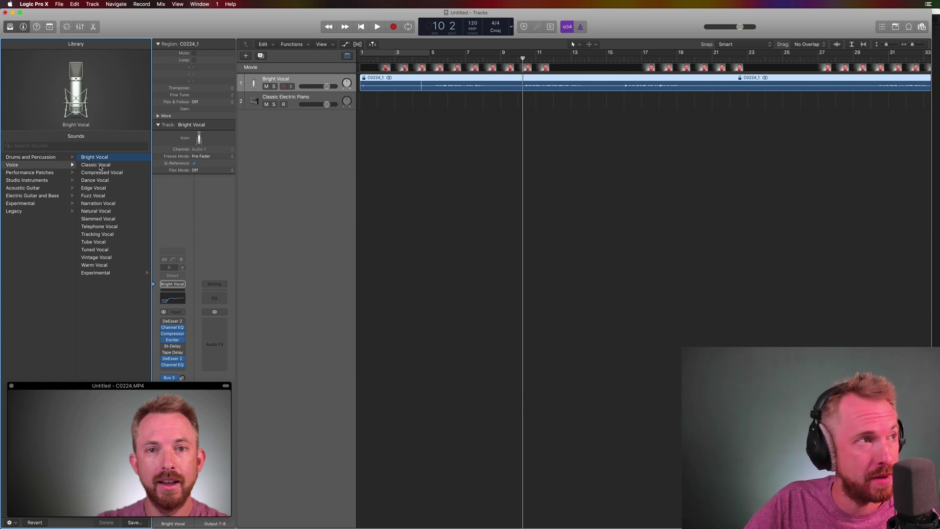
pyautogui.click(101, 165)
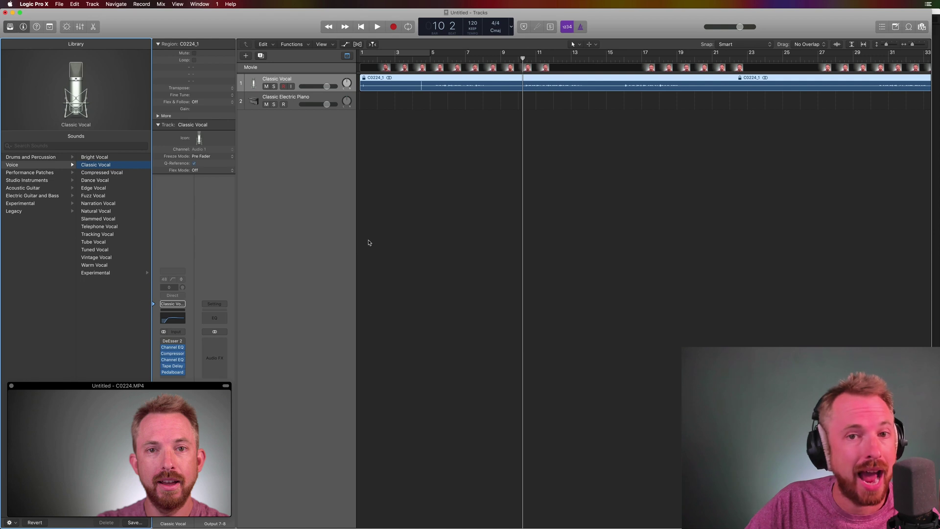
pyautogui.moveTo(173, 375)
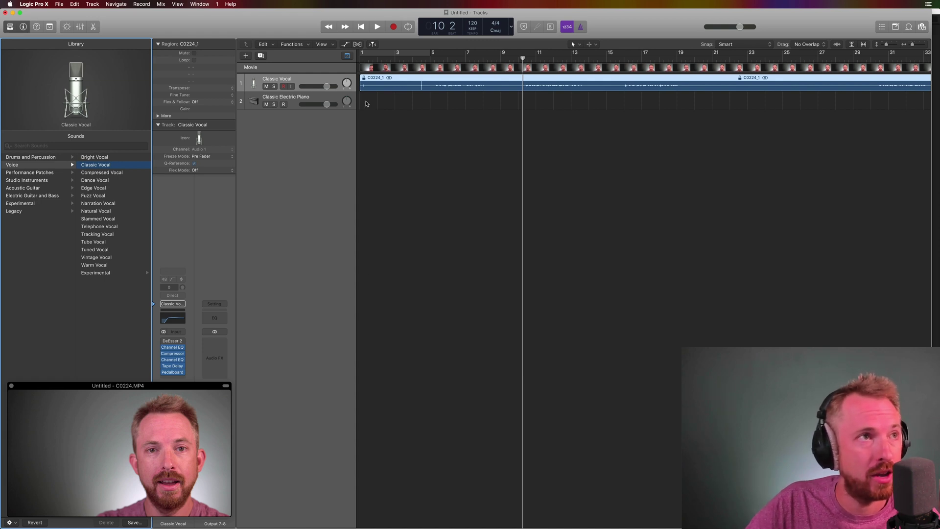
# Step: Create an empty MIDI region on the Classic Electric Piano track and open it in the Piano Roll
pyautogui.rightClick(369, 104)
pyautogui.click(386, 104)
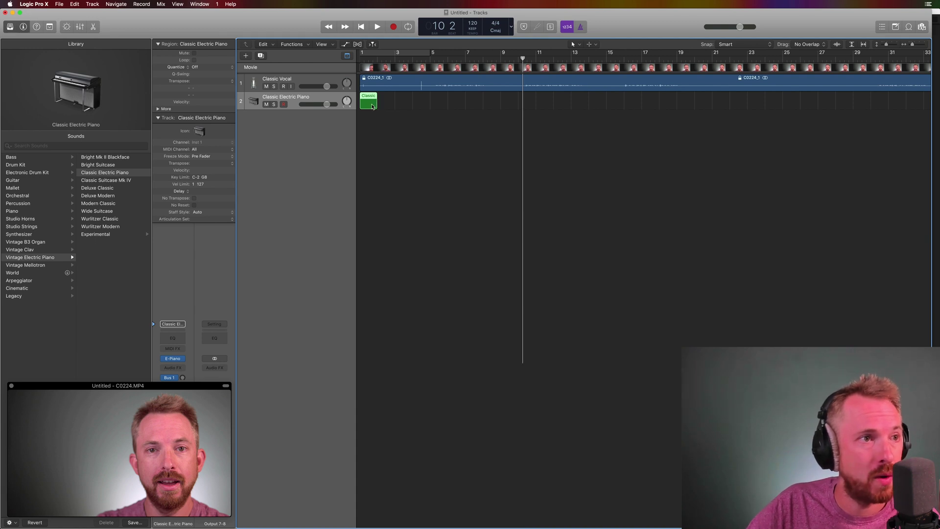
pyautogui.press('p')
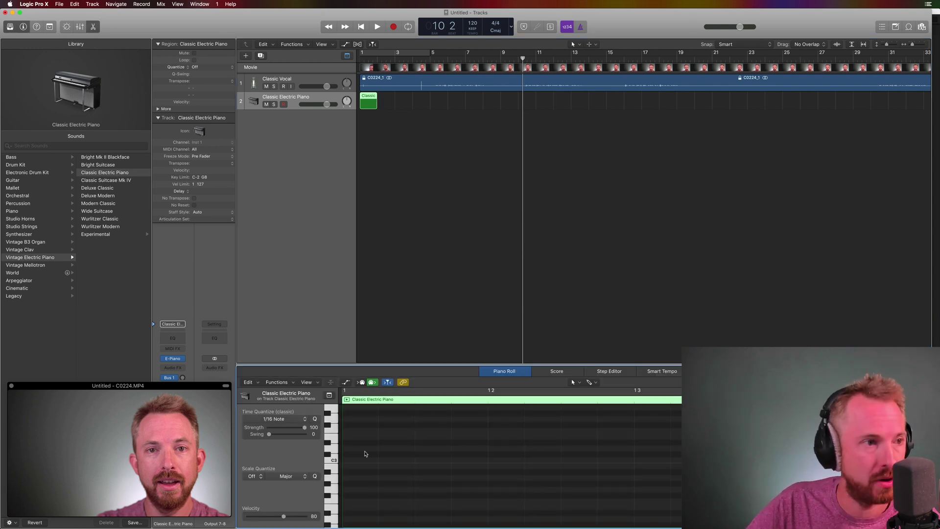
# Step: Draw a twelve-note sixteenth-note melody around C3, then open the Apple Loops browser
pyautogui.keyDown('super'); pyautogui.click(362, 442); pyautogui.keyUp('super')
pyautogui.keyDown('super'); pyautogui.click(393, 442); pyautogui.keyUp('super')
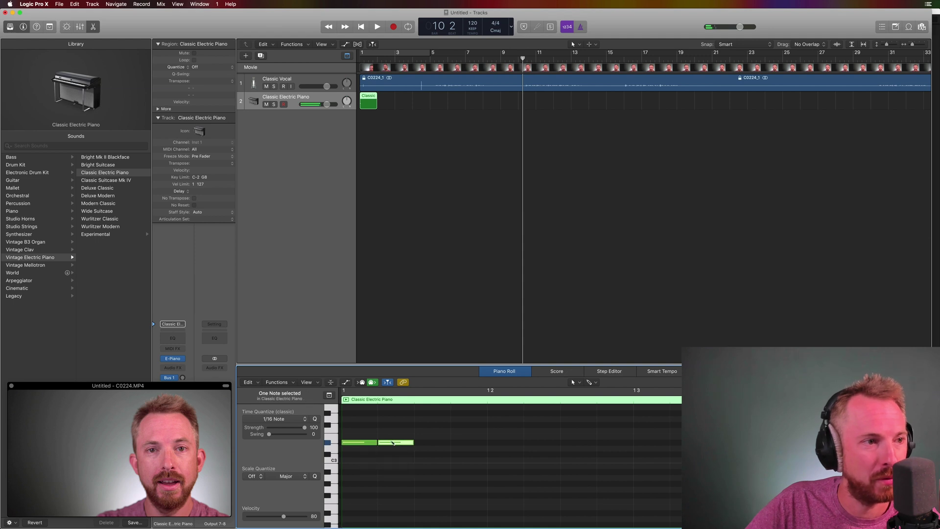
pyautogui.keyDown('super'); pyautogui.click(392, 454); pyautogui.keyUp('super')
pyautogui.keyDown('super'); pyautogui.click(458, 436); pyautogui.keyUp('super')
pyautogui.keyDown('super'); pyautogui.click(457, 466); pyautogui.keyUp('super')
pyautogui.keyDown('super'); pyautogui.click(494, 431); pyautogui.keyUp('super')
pyautogui.keyDown('super'); pyautogui.click(532, 454); pyautogui.keyUp('super')
pyautogui.keyDown('super'); pyautogui.click(568, 460); pyautogui.keyUp('super')
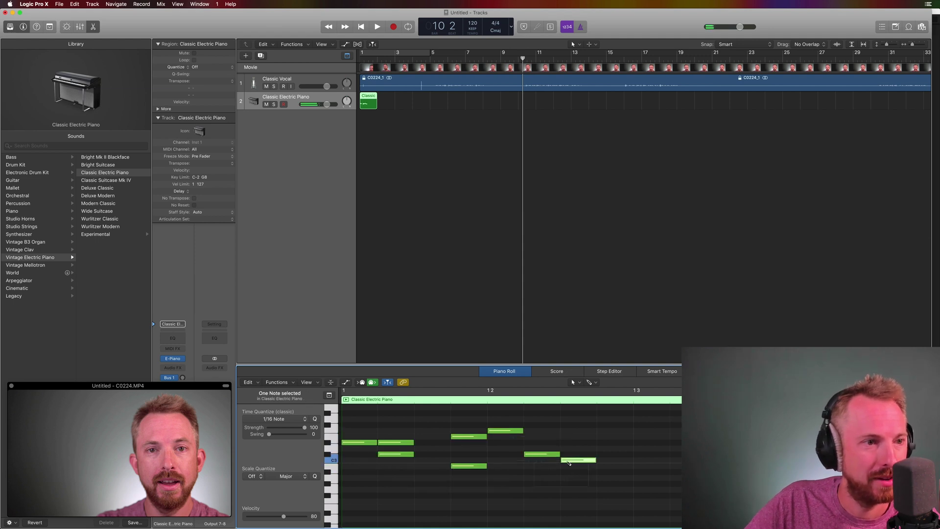
pyautogui.keyDown('super'); pyautogui.click(605, 436); pyautogui.keyUp('super')
pyautogui.keyDown('super'); pyautogui.click(641, 425); pyautogui.keyUp('super')
pyautogui.keyDown('super'); pyautogui.click(641, 448); pyautogui.keyUp('super')
pyautogui.keyDown('super'); pyautogui.click(678, 466); pyautogui.keyUp('super')
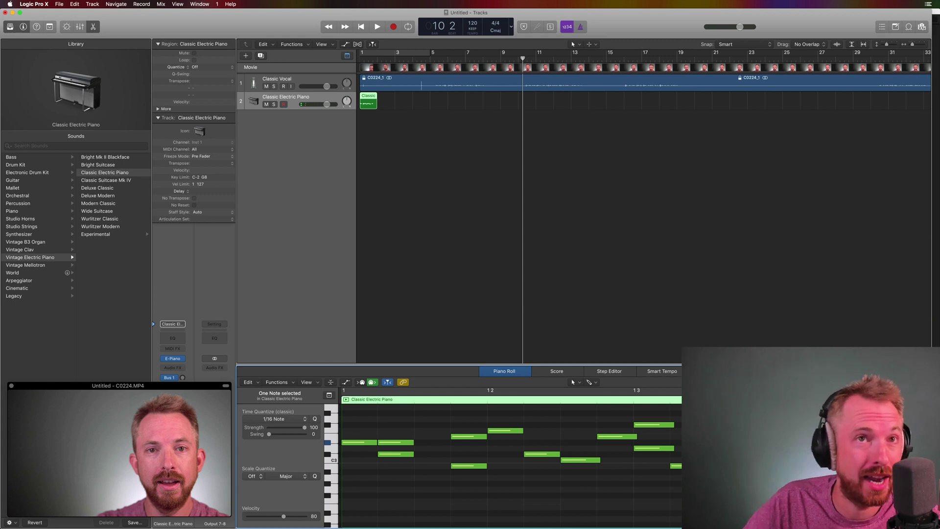
pyautogui.click(909, 28)
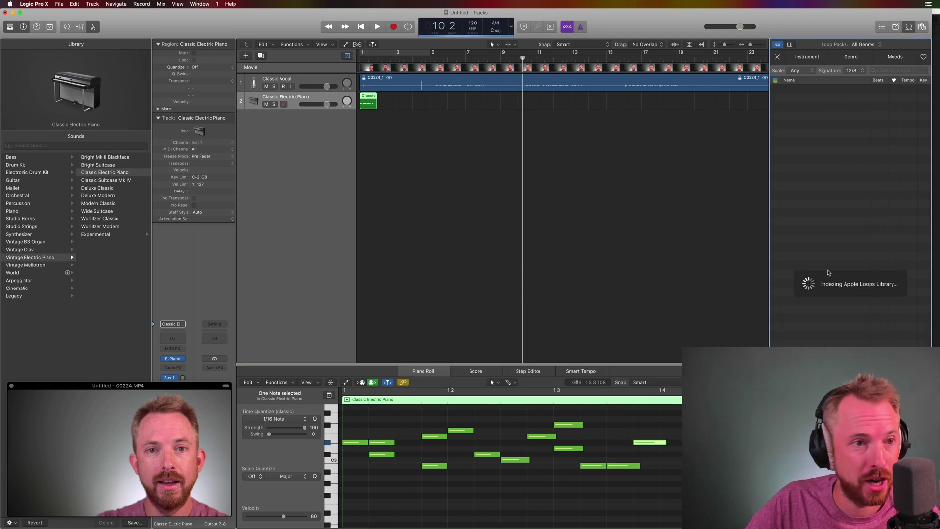
# Step: Leave Logic Pro X with Cmd+Tab to bring up Adobe Audition's empty waveform editor
pyautogui.moveTo(643, 385)
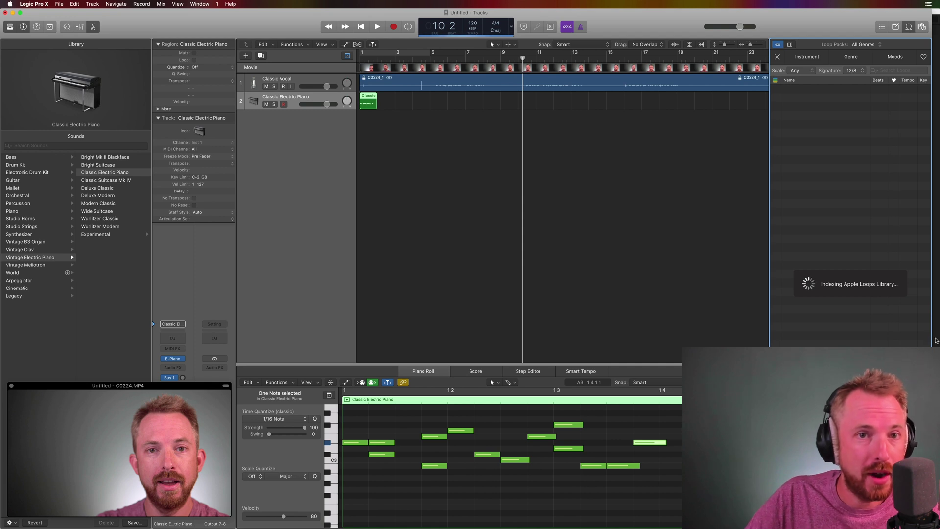
pyautogui.press('super+Tab')
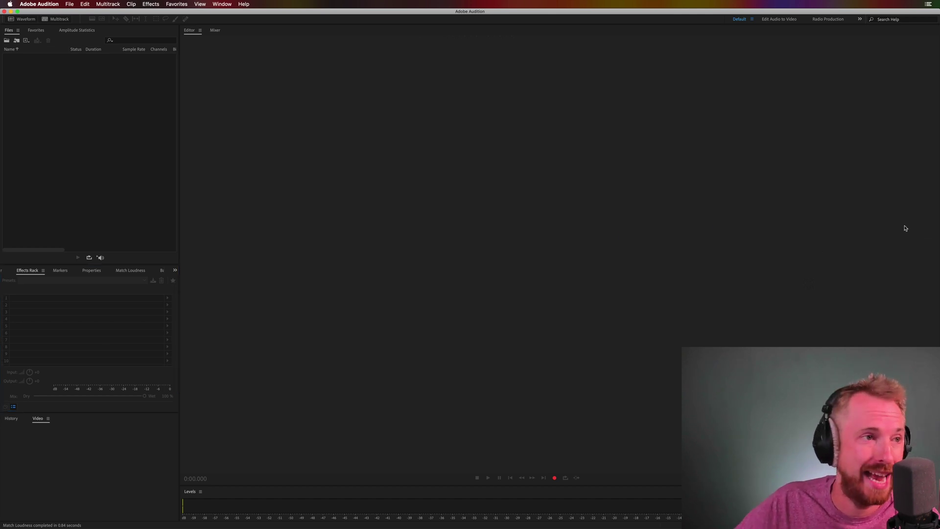
# Step: Import C0224.MP4, open it as a waveform, zoom near 0:30 and select 0:29.6–0:38.5
pyautogui.moveTo(906, 228); pyautogui.dragTo(109, 135)
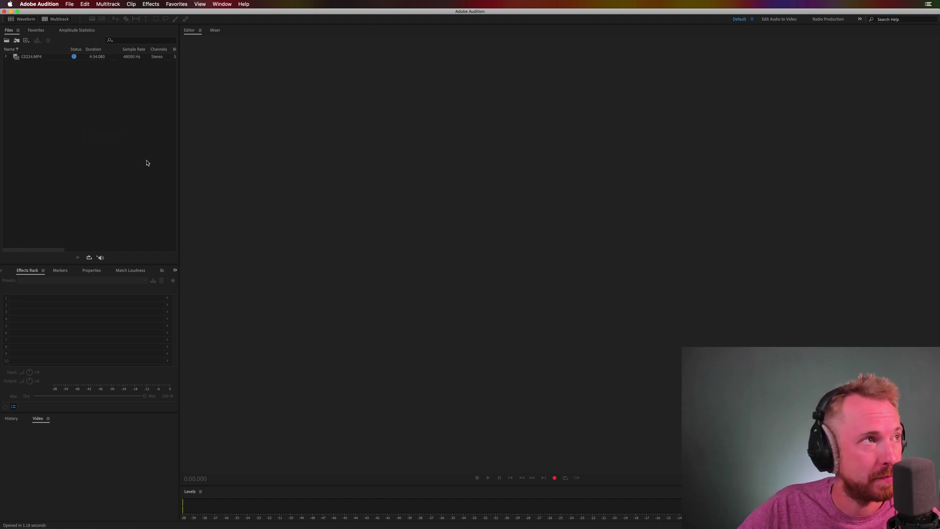
pyautogui.doubleClick(32, 57)
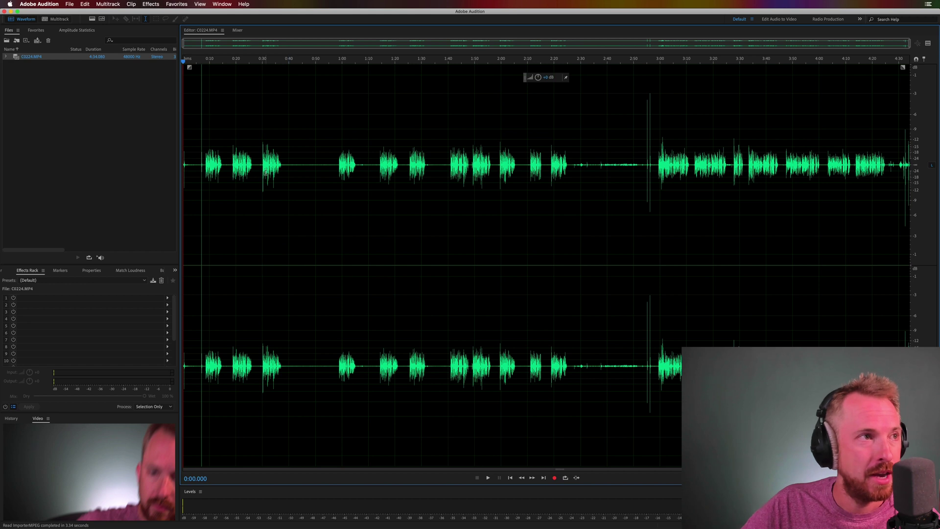
pyautogui.click(262, 168)
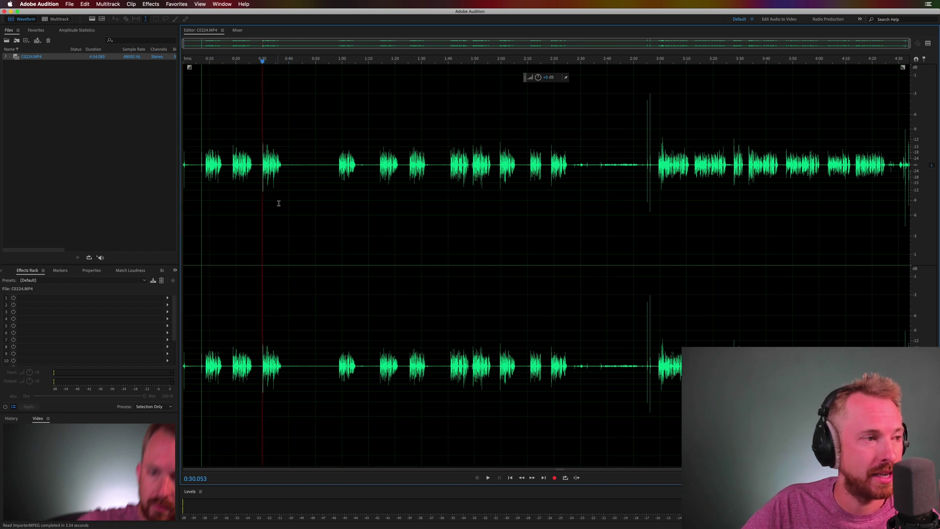
pyautogui.scroll(2, 264, 61)
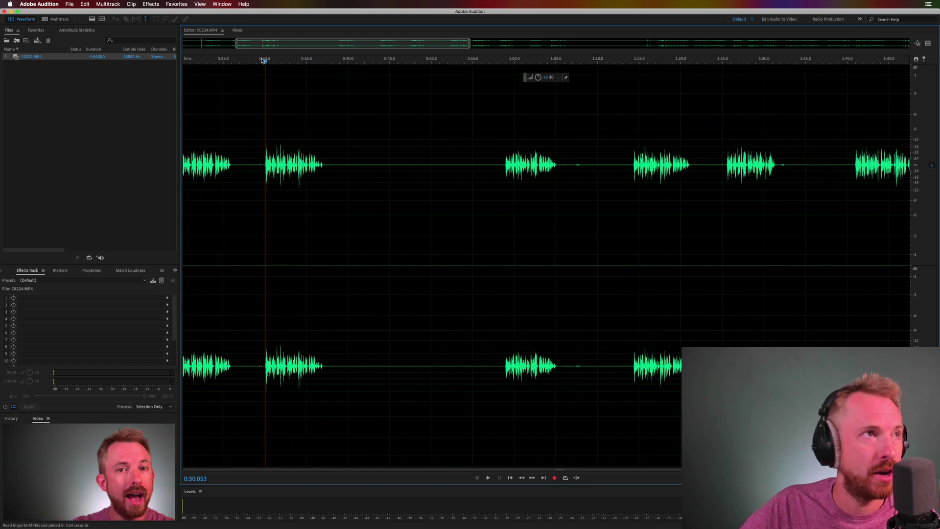
pyautogui.moveTo(267, 63); pyautogui.dragTo(292, 61)
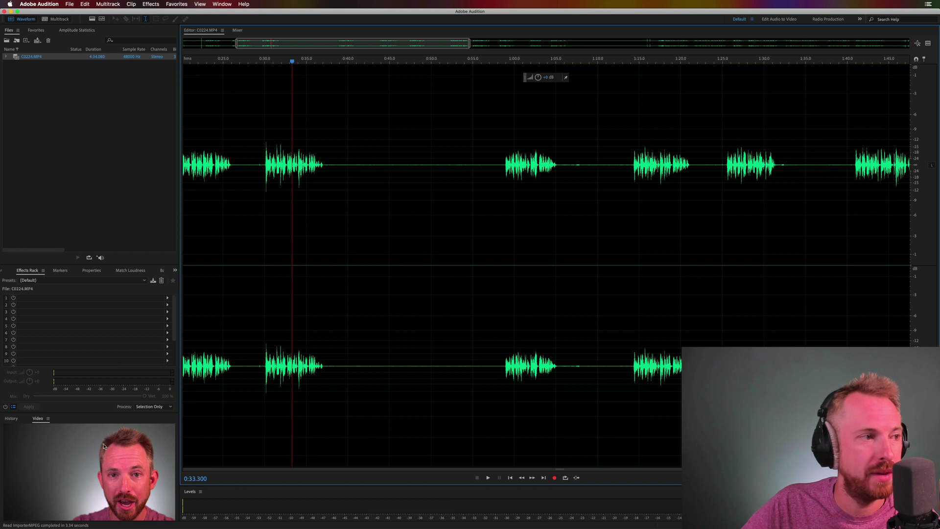
pyautogui.moveTo(261, 111); pyautogui.dragTo(335, 112)
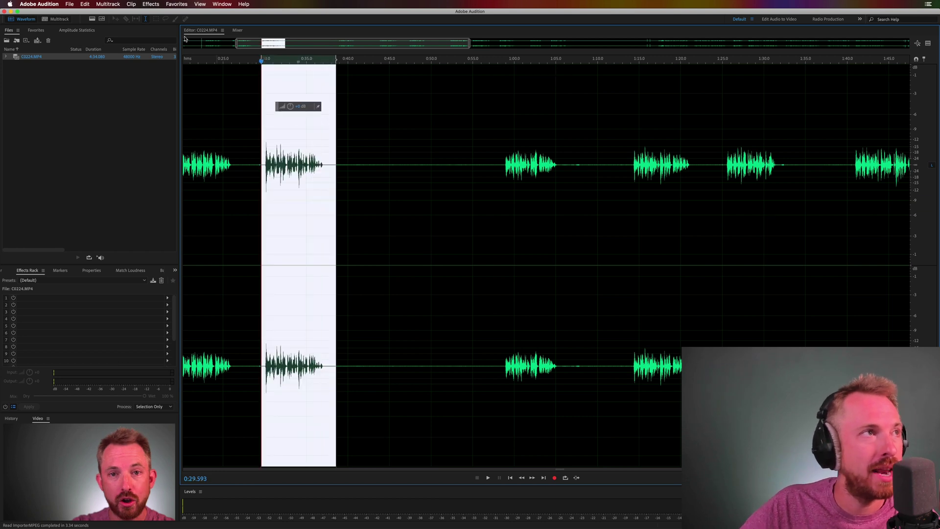
pyautogui.click(162, 5)
pyautogui.moveTo(171, 90)
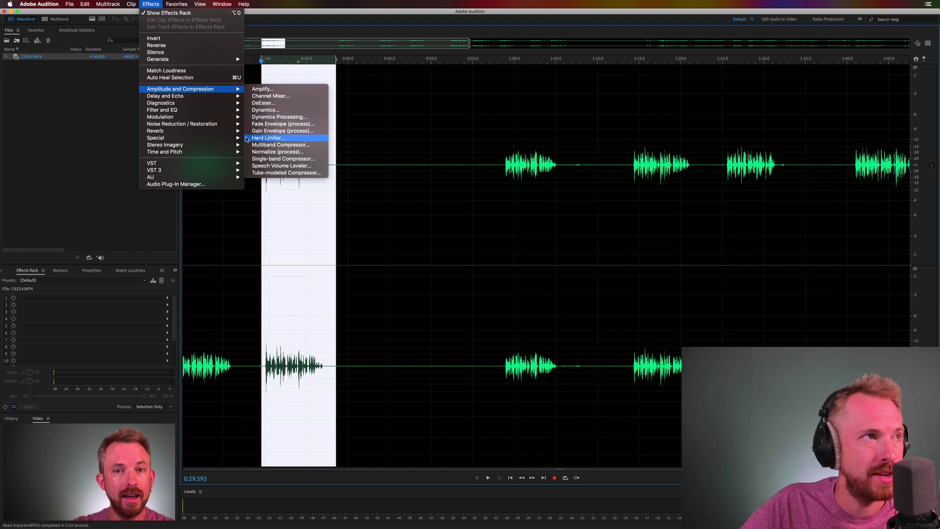
pyautogui.moveTo(208, 112)
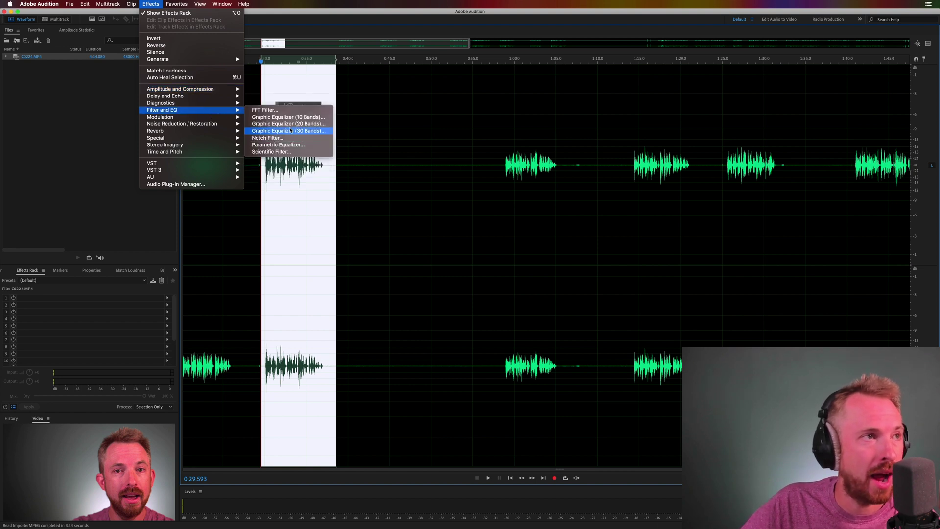
pyautogui.click(438, 152)
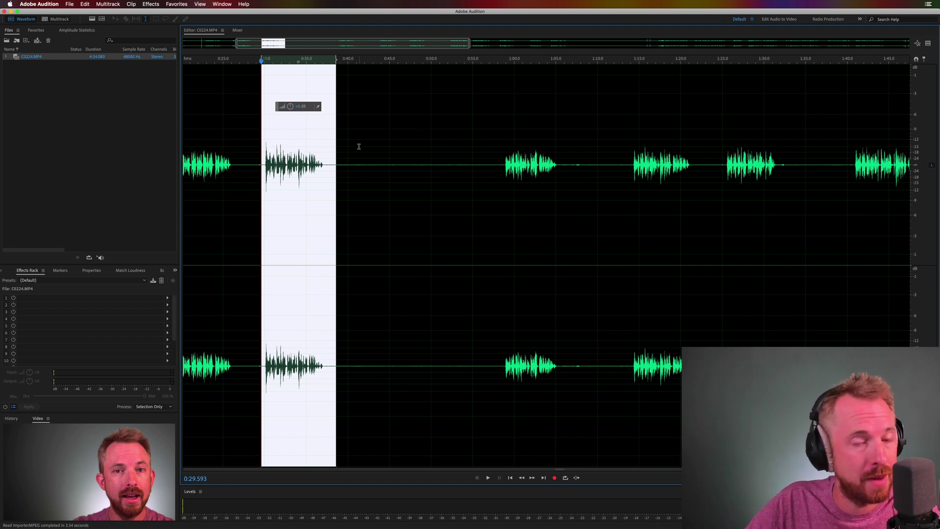
# Step: Show the Effects menu's Noise Reduction / Restoration submenu
pyautogui.click(143, 5)
pyautogui.moveTo(234, 124)
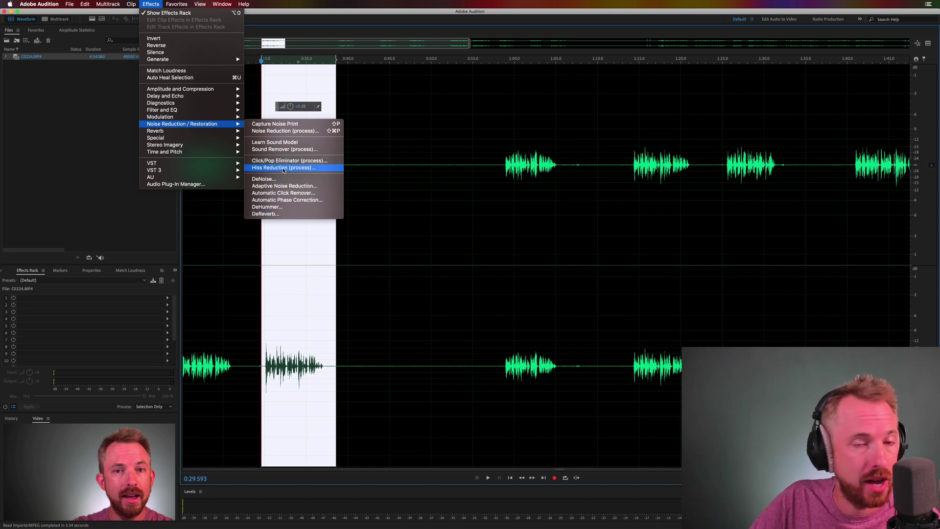
# Step: Dismiss the Effects menu without applying any noise reduction effect
pyautogui.click(371, 174)
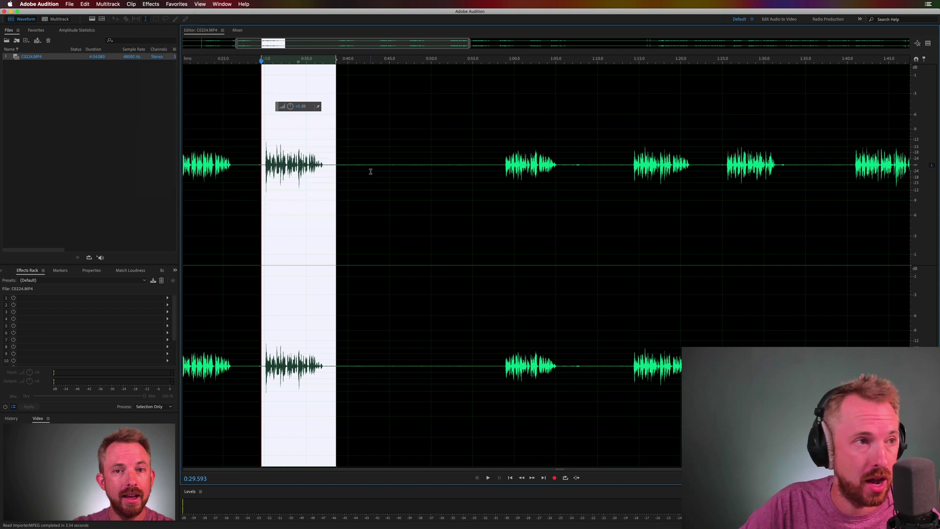